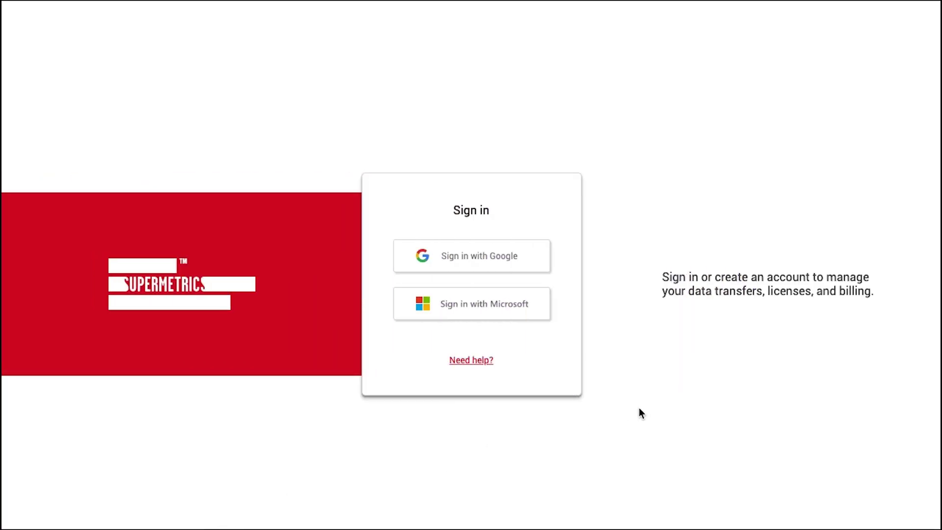
- Sign in to Supermetrics with Google using the chosen Google account
{"action": "left_click", "coordinate": [500, 254]}
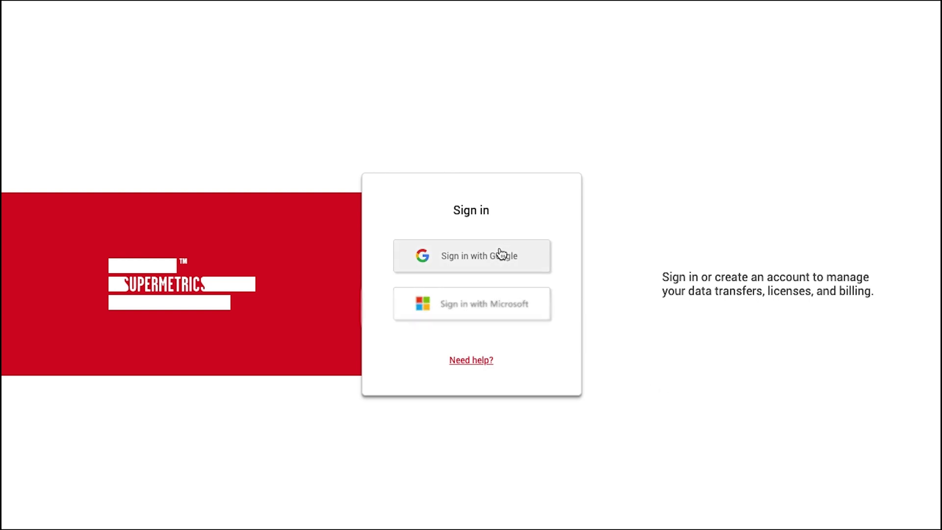
{"action": "left_click", "coordinate": [486, 258]}
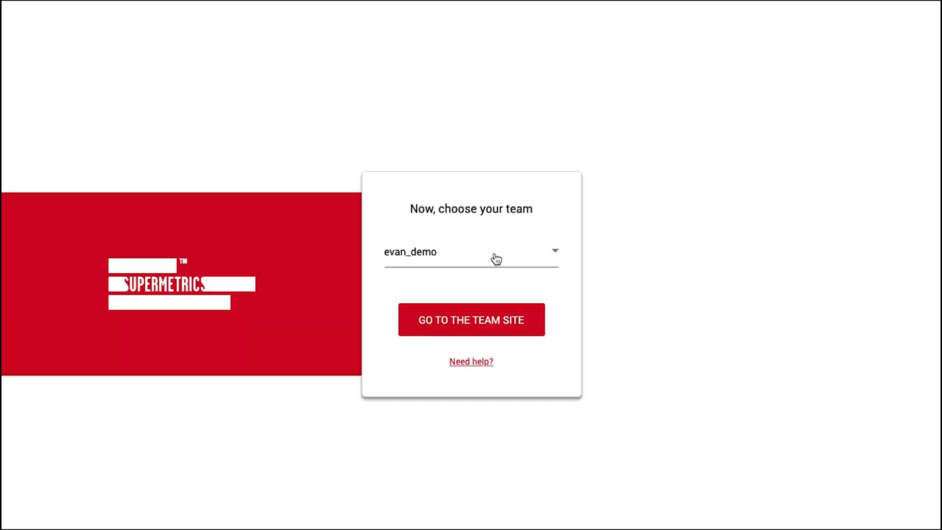
- Enter the evan_demo team site and show its empty Integrations Destinations list
{"action": "left_click", "coordinate": [744, 331]}
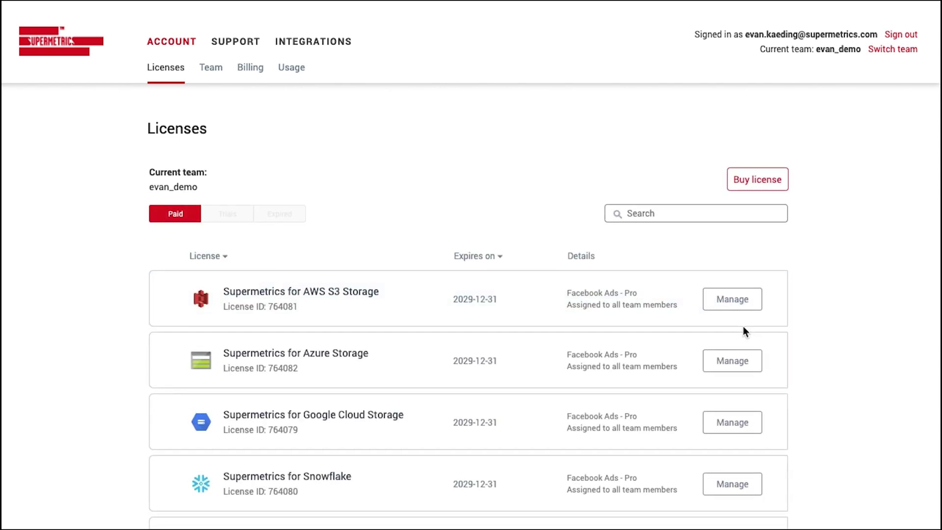
{"action": "left_click", "coordinate": [332, 48]}
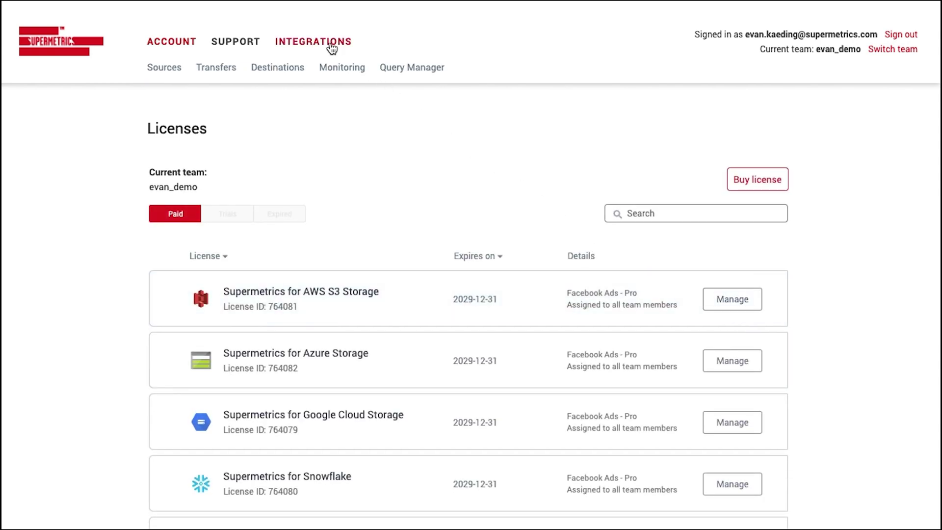
{"action": "left_click", "coordinate": [286, 70]}
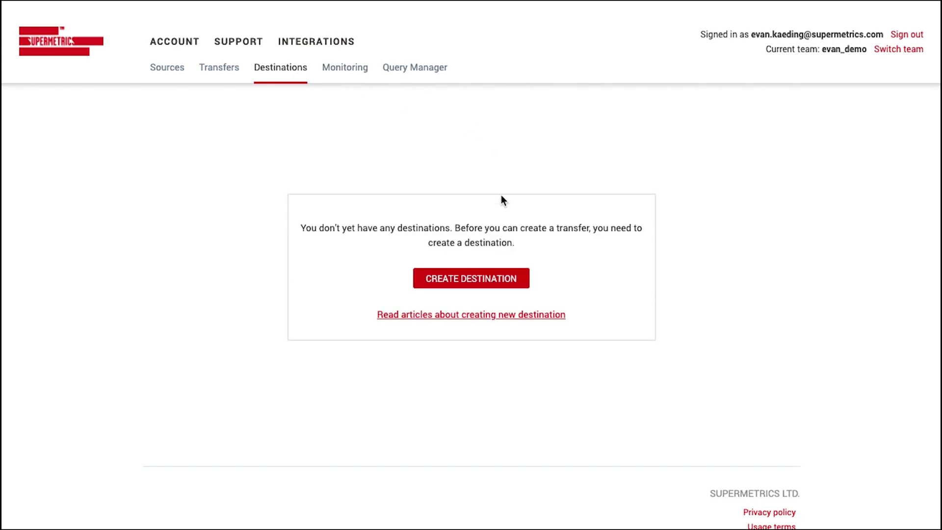
- Start a new destination of type Amazon S3 Bucket
{"action": "left_click", "coordinate": [510, 281]}
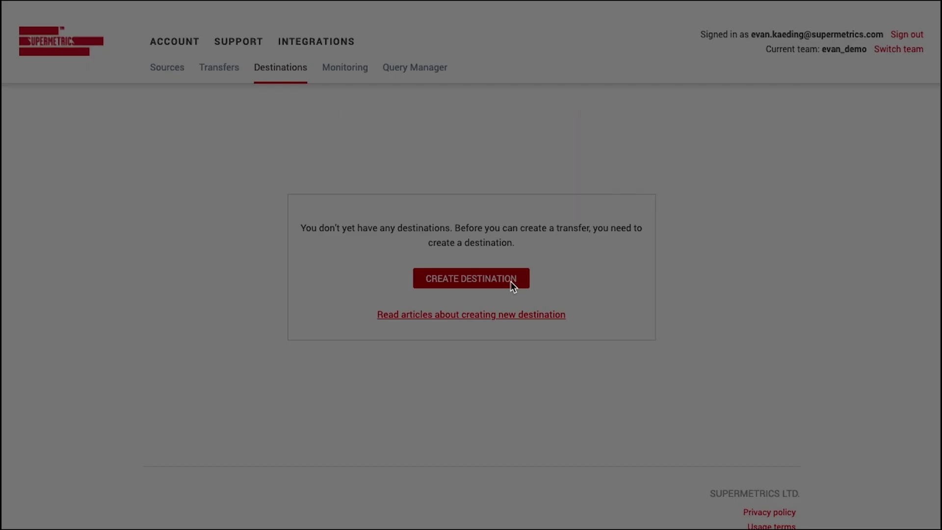
{"action": "left_click", "coordinate": [559, 203]}
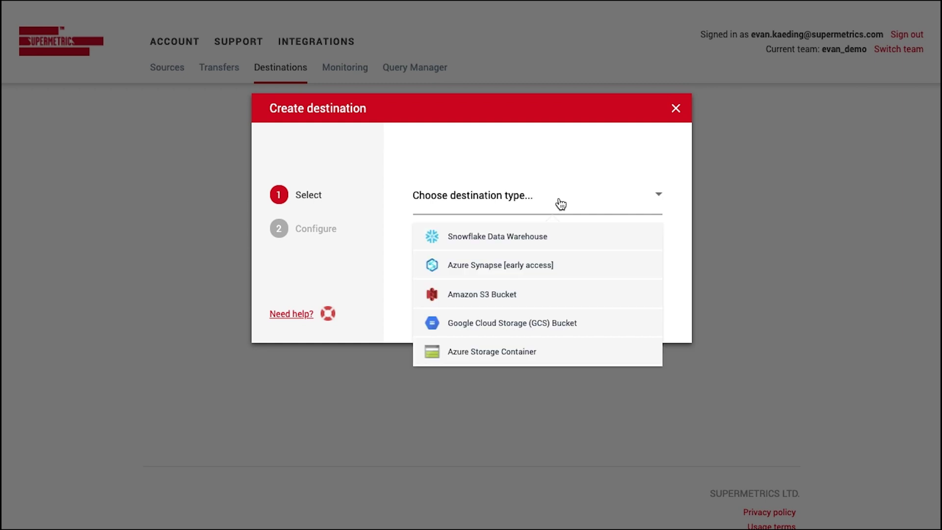
{"action": "left_click", "coordinate": [572, 294]}
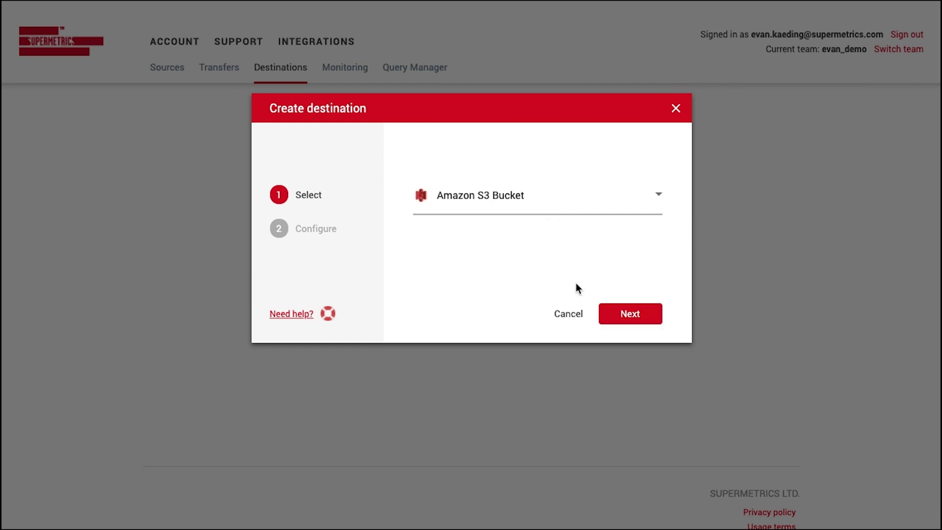
{"action": "left_click", "coordinate": [630, 315]}
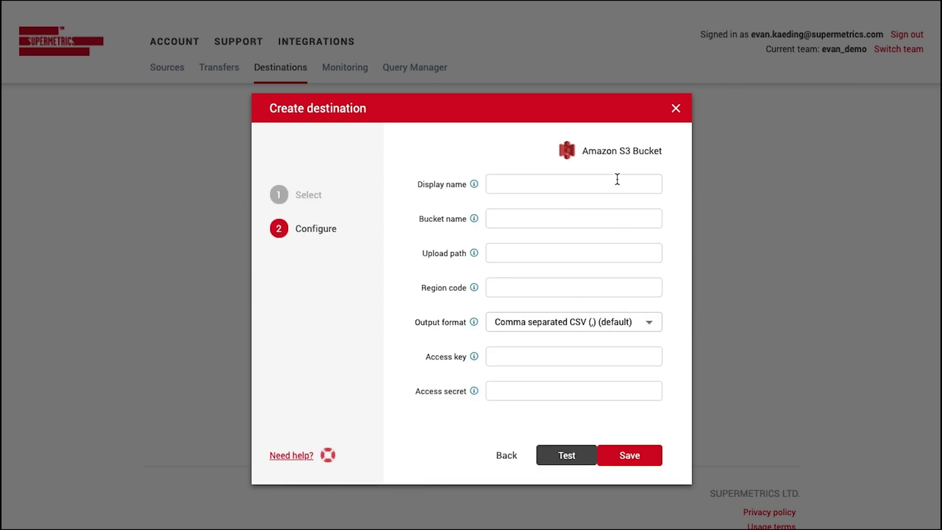
{"action": "type", "text": "evan_demo"}
- Enter bucket, region and access credentials, then test the connection and save evan_demo
{"action": "key", "text": "Tab"}
{"action": "type", "text": "dev-central-stage-sm-dwhdemo-d"}
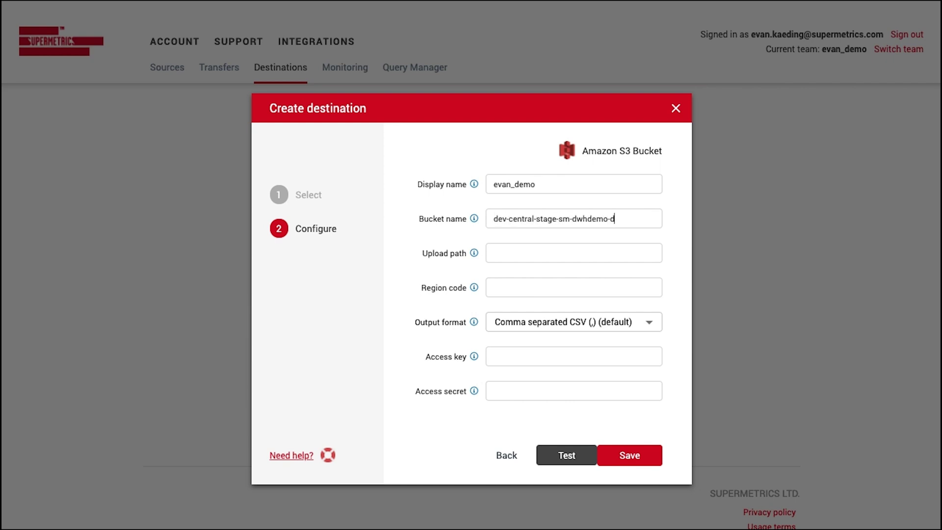
{"action": "type", "text": "ral-stage-demo-1/evan_demo"}
{"action": "key", "text": "Tab"}
{"action": "type", "text": "eu-west"}
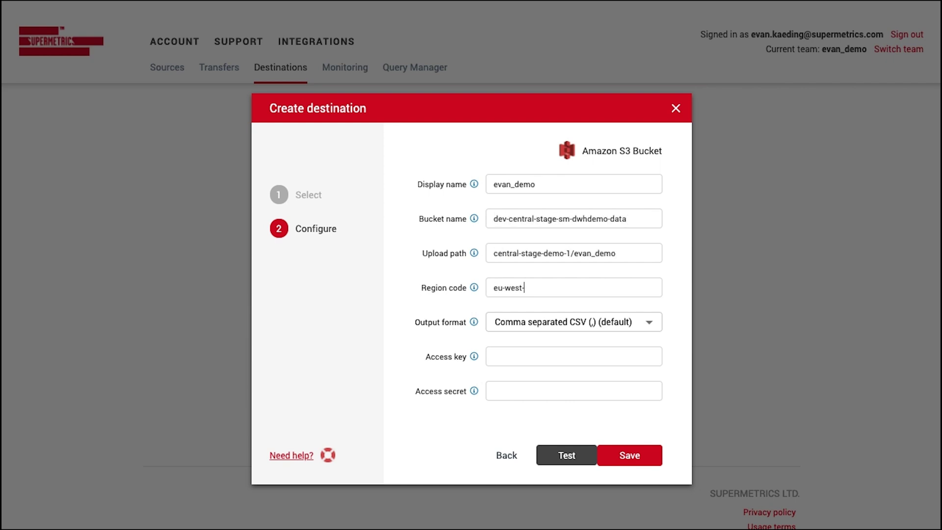
{"action": "type", "text": "-1"}
{"action": "key", "text": "Tab"}
{"action": "left_click", "coordinate": [534, 388]}
{"action": "key", "text": "ctrl+v"}
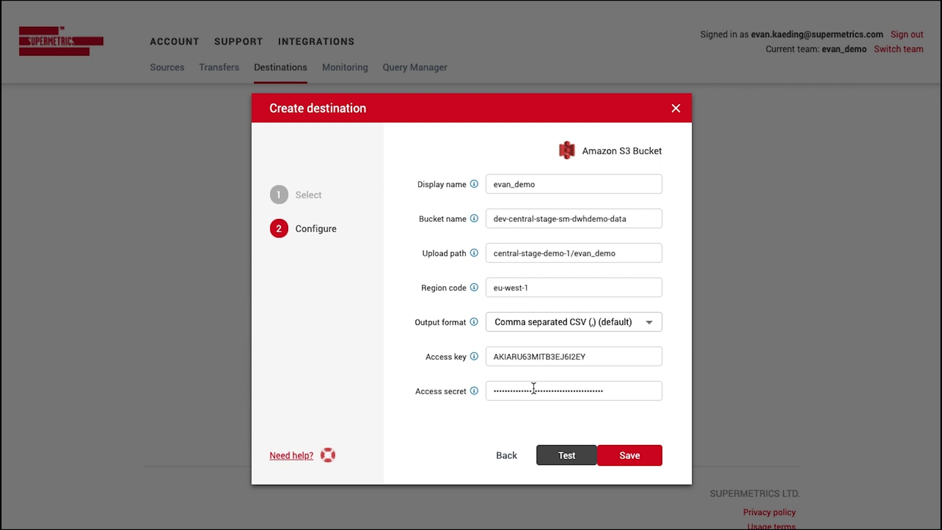
{"action": "left_click", "coordinate": [564, 453]}
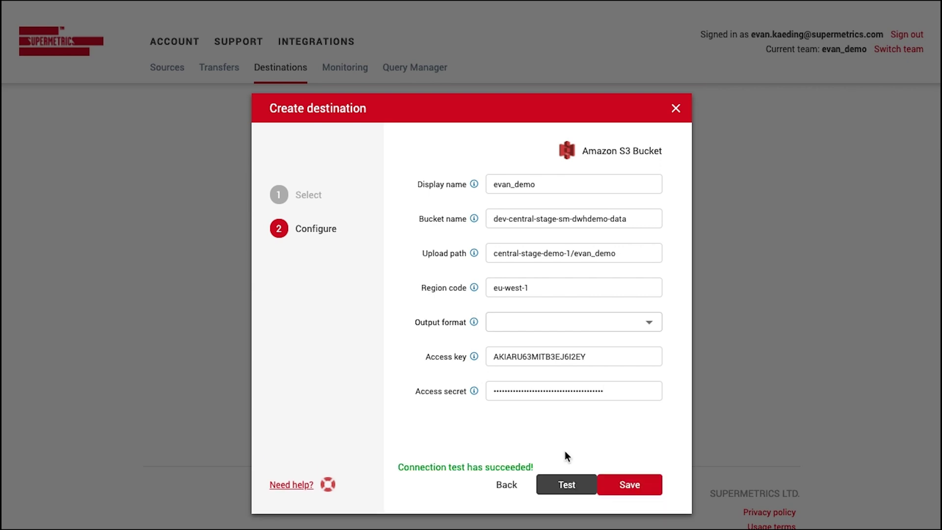
{"action": "left_click", "coordinate": [625, 486]}
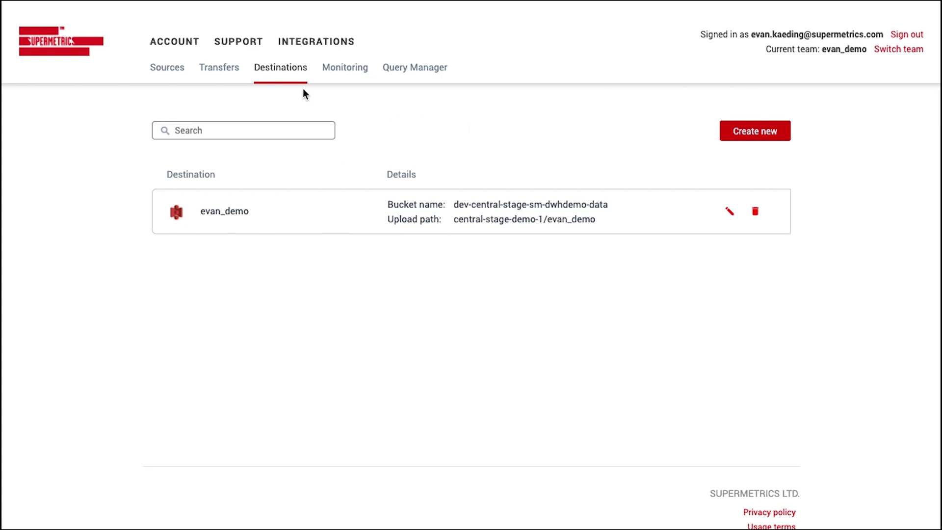
- Create a new transfer from the Transfers list with Facebook Ads as its source
{"action": "left_click", "coordinate": [227, 69]}
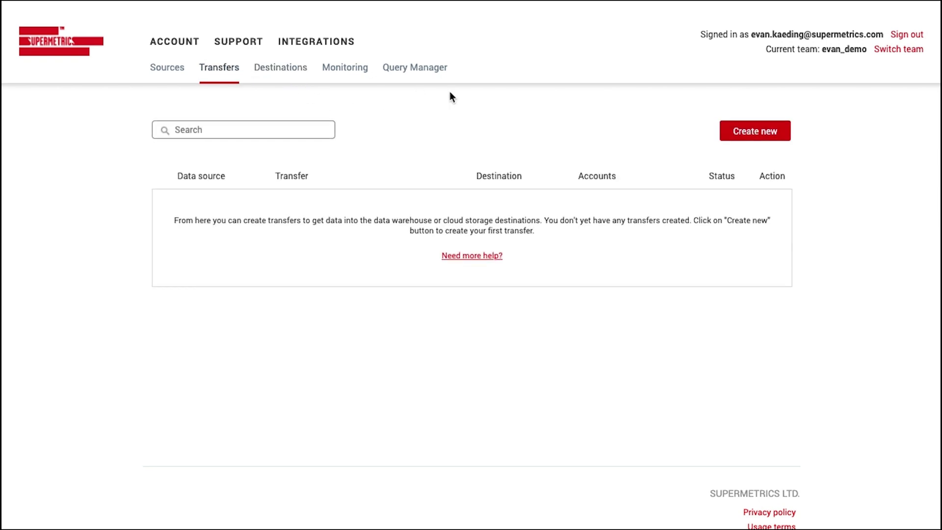
{"action": "left_click", "coordinate": [738, 131]}
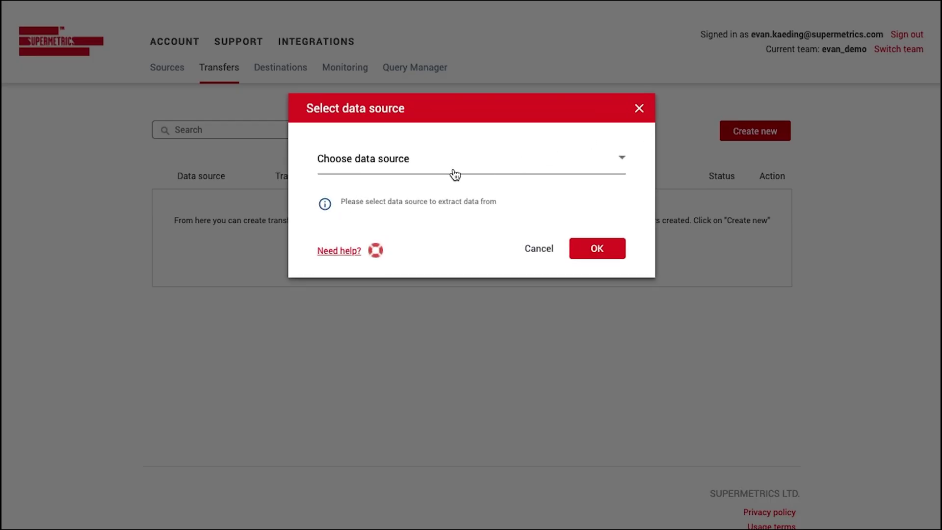
{"action": "left_click", "coordinate": [450, 172]}
{"action": "type", "text": "face"}
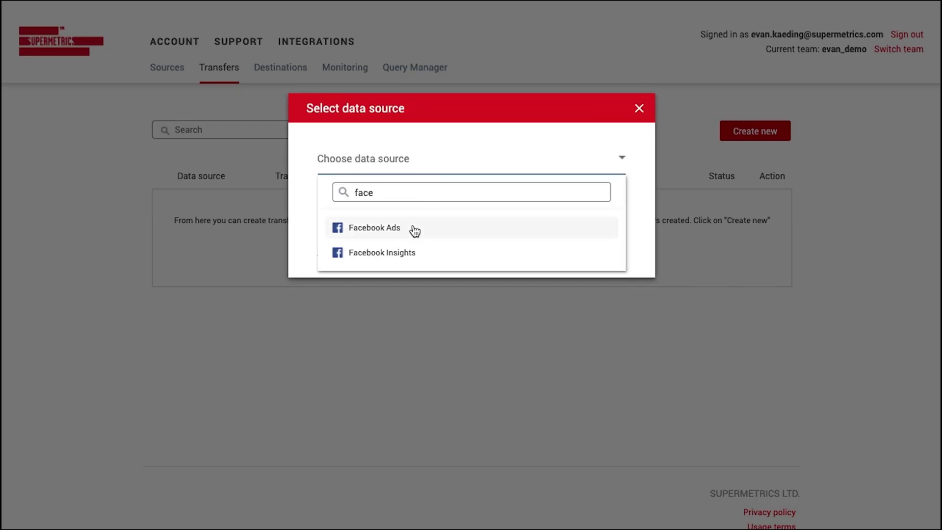
{"action": "left_click", "coordinate": [415, 229]}
{"action": "left_click", "coordinate": [596, 251]}
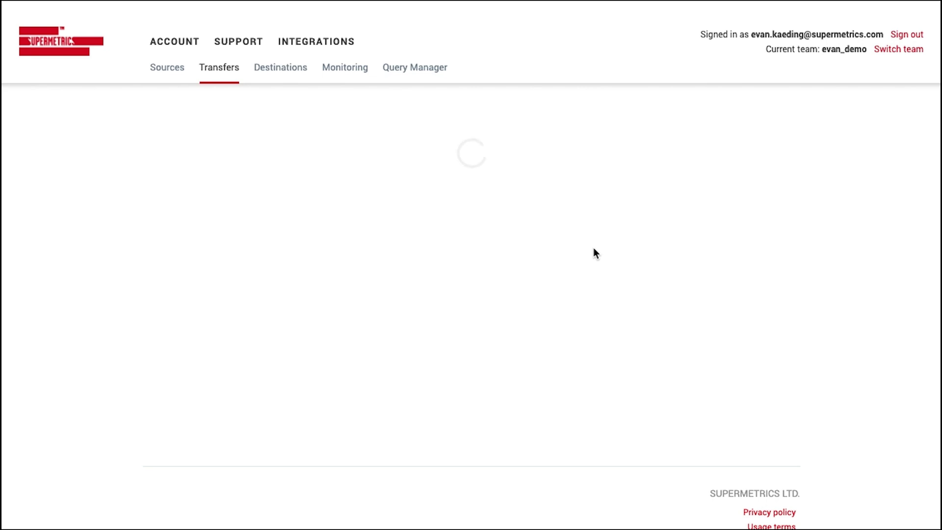
- Name the transfer test3, target evan_demo, include the Supermetrics Ads account, and save
{"action": "left_click", "coordinate": [320, 174]}
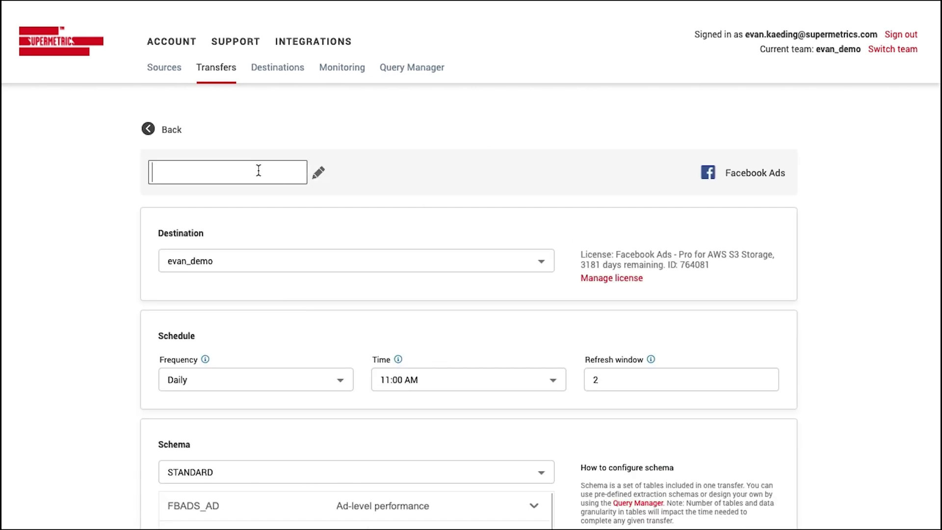
{"action": "type", "text": "test3"}
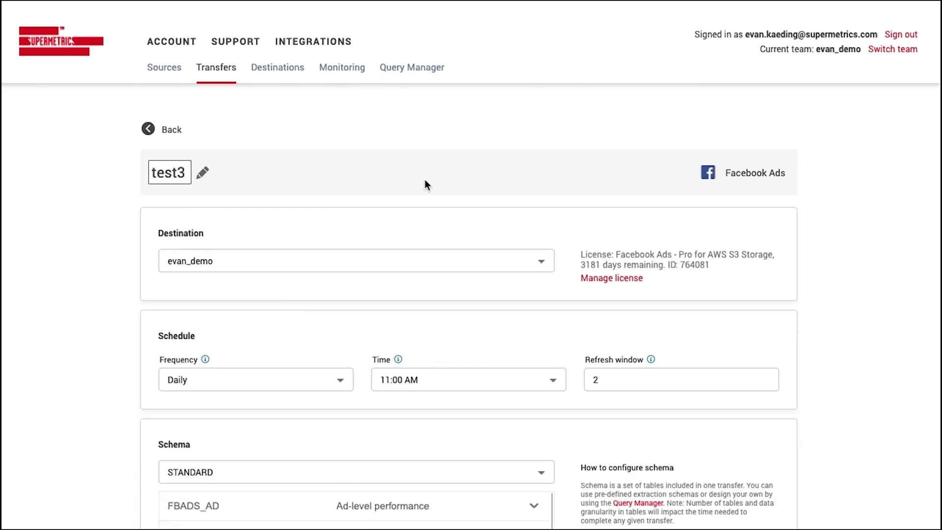
{"action": "key", "text": "Return"}
{"action": "left_click", "coordinate": [415, 251]}
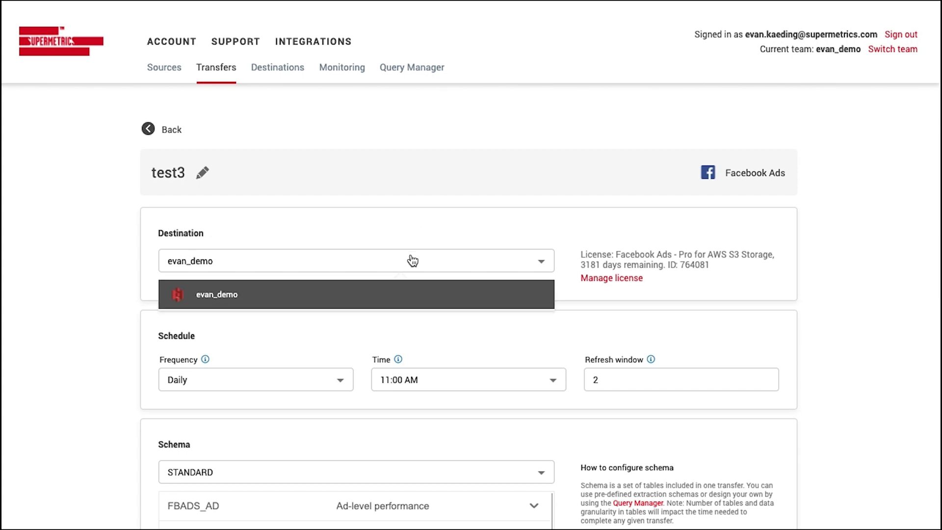
{"action": "left_click", "coordinate": [374, 293]}
{"action": "scroll", "coordinate": [93, 309], "scroll_direction": "down", "scroll_amount": 1}
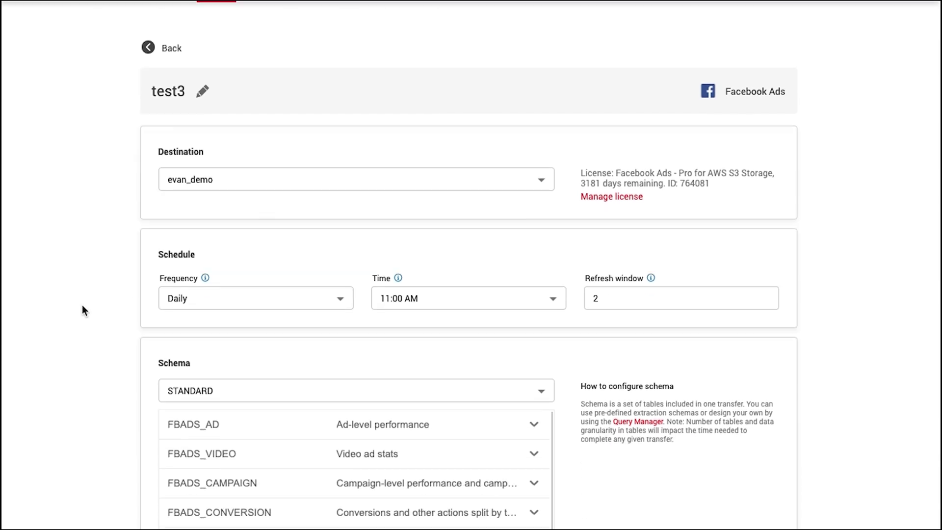
{"action": "scroll", "coordinate": [81, 310], "scroll_direction": "down", "scroll_amount": 2}
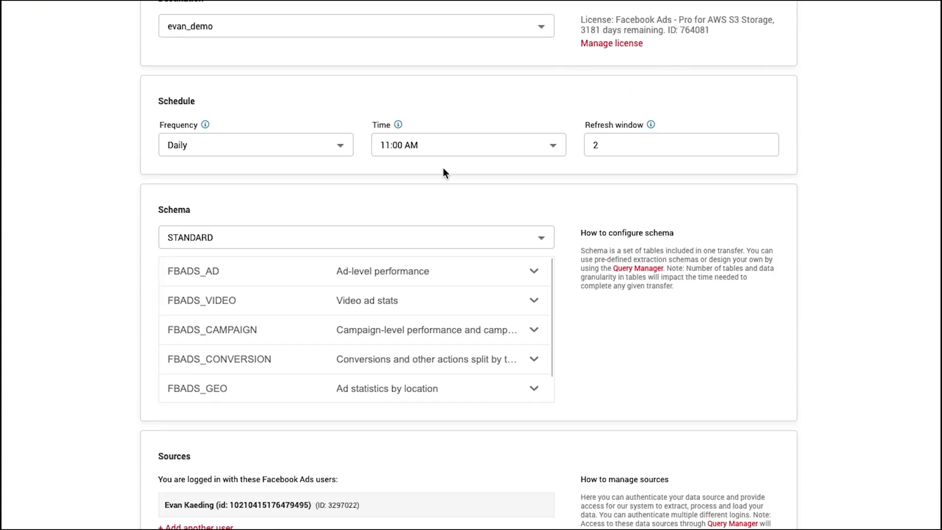
{"action": "scroll", "coordinate": [576, 299], "scroll_direction": "down", "scroll_amount": 2}
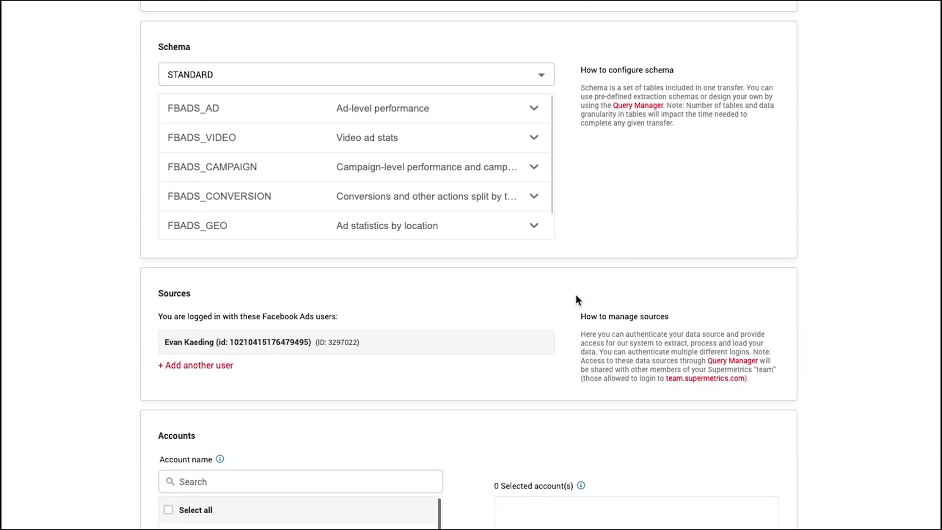
{"action": "scroll", "coordinate": [575, 299], "scroll_direction": "down", "scroll_amount": 3}
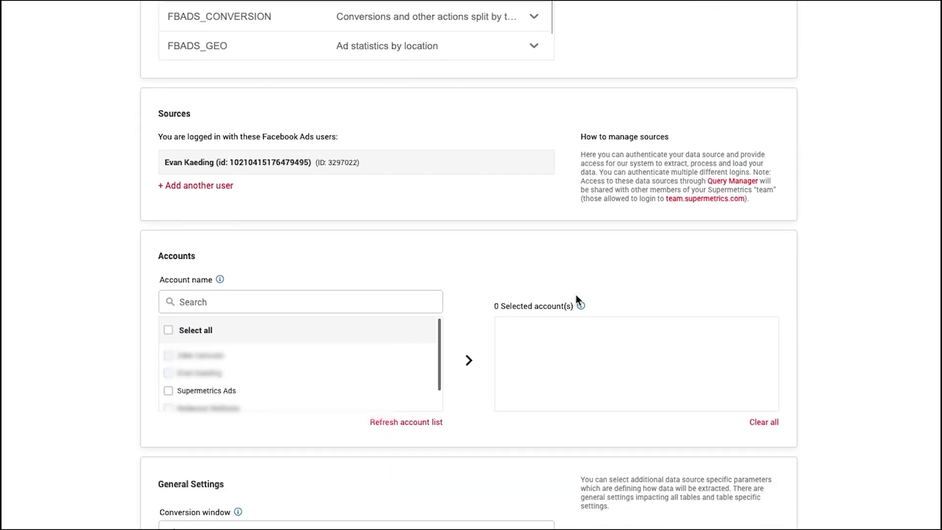
{"action": "left_click", "coordinate": [191, 393]}
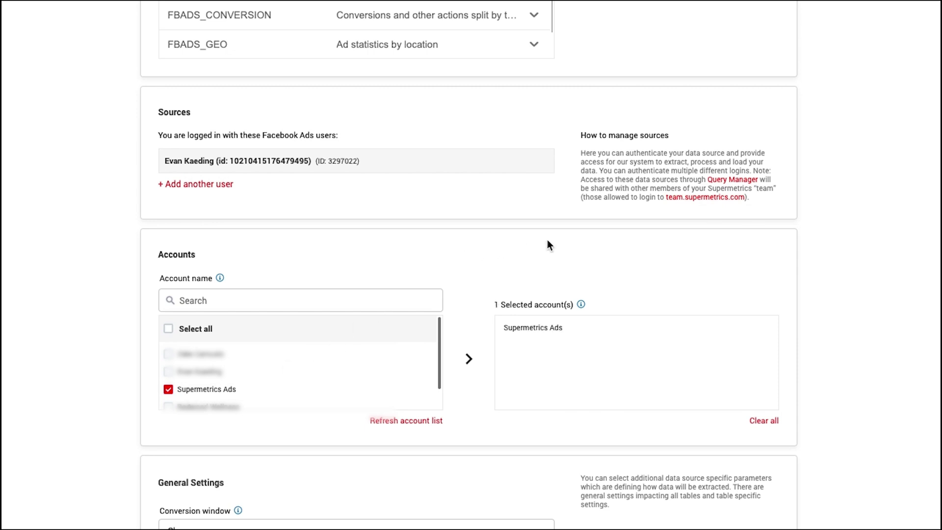
{"action": "scroll", "coordinate": [548, 241], "scroll_direction": "up", "scroll_amount": 3}
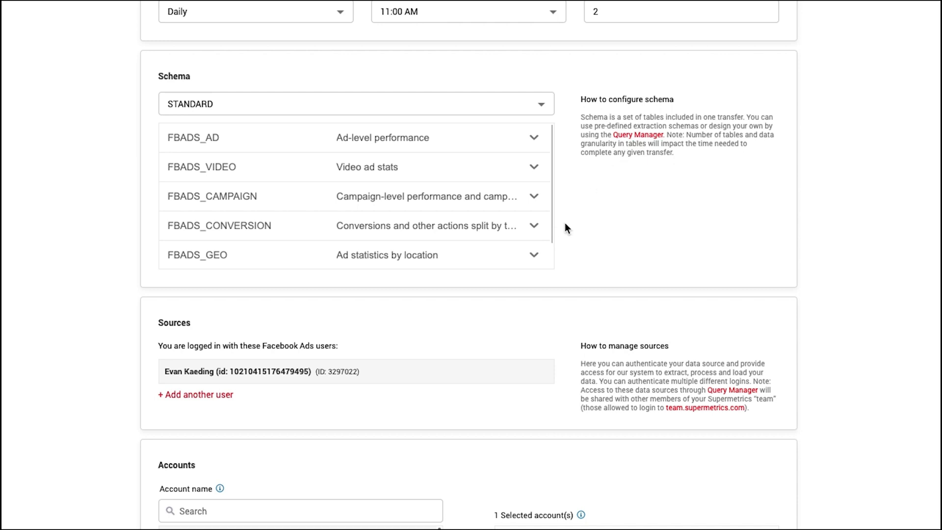
{"action": "scroll", "coordinate": [564, 228], "scroll_direction": "down", "scroll_amount": 1}
{"action": "scroll", "coordinate": [565, 228], "scroll_direction": "down", "scroll_amount": 3}
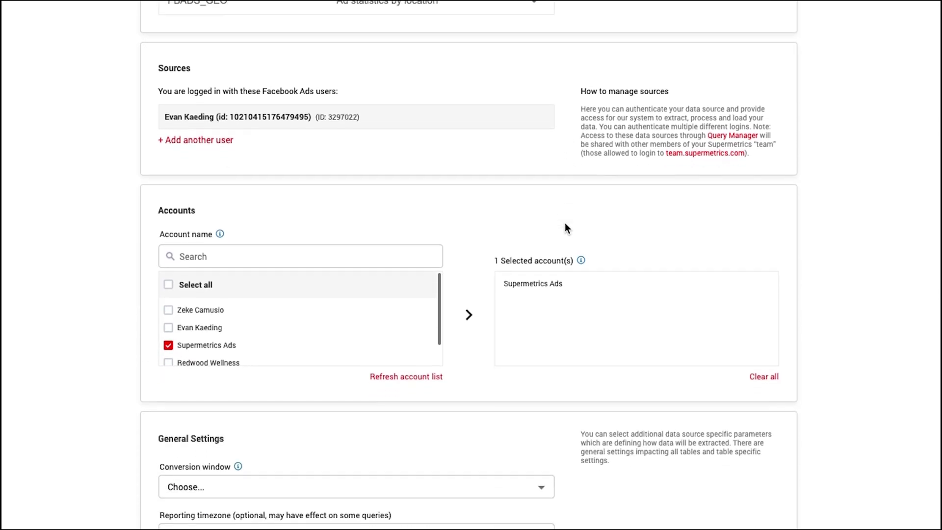
{"action": "scroll", "coordinate": [564, 229], "scroll_direction": "down", "scroll_amount": 1}
{"action": "scroll", "coordinate": [565, 229], "scroll_direction": "down", "scroll_amount": 3}
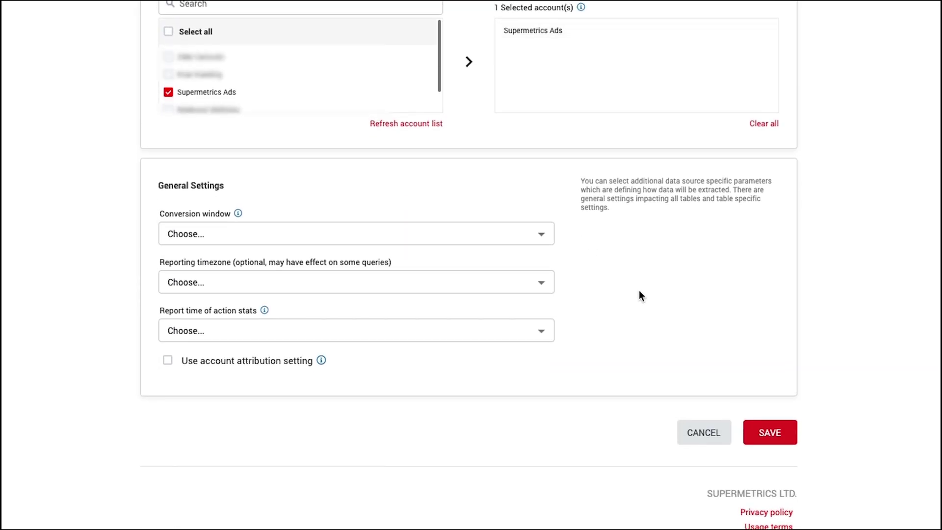
{"action": "left_click", "coordinate": [772, 446]}
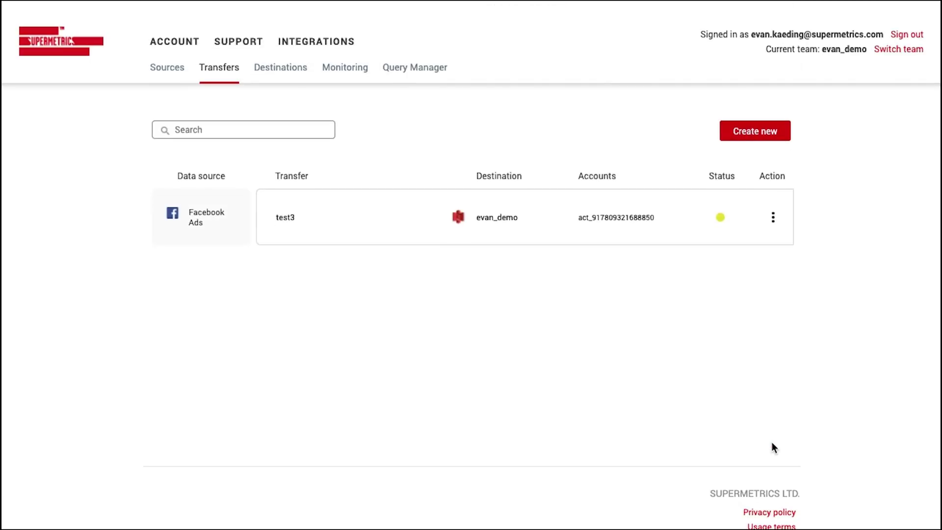
- Backfill test3 for 2021-03-16 to 2021-04-15 from its Action menu
{"action": "left_click", "coordinate": [772, 221]}
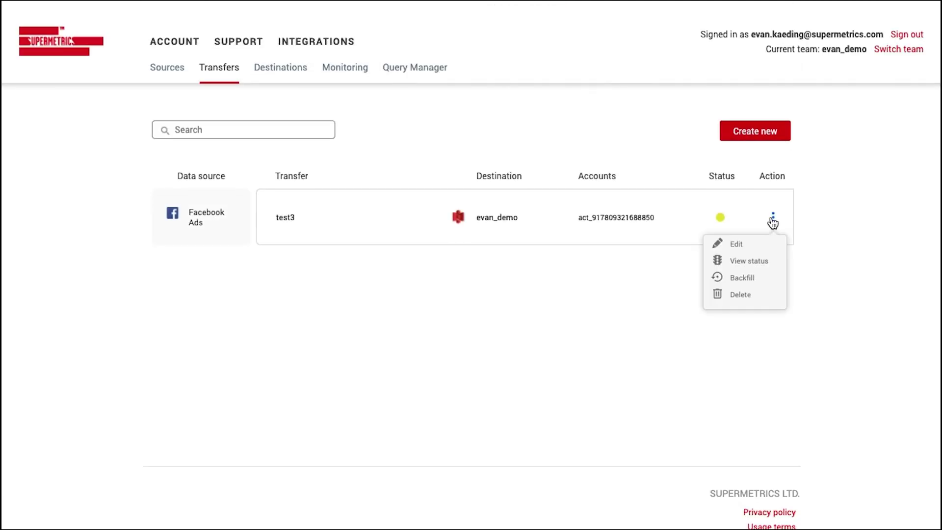
{"action": "left_click", "coordinate": [760, 284]}
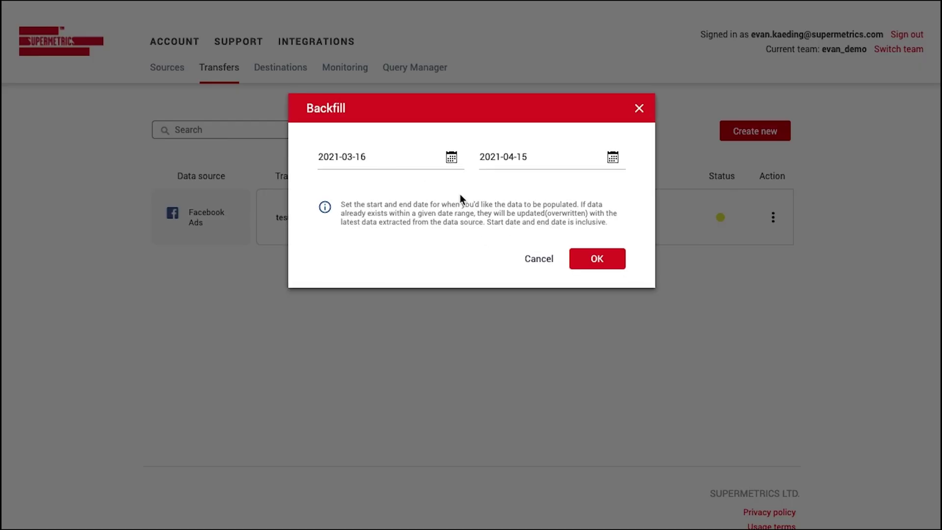
{"action": "left_click", "coordinate": [450, 156]}
{"action": "left_click", "coordinate": [580, 259]}
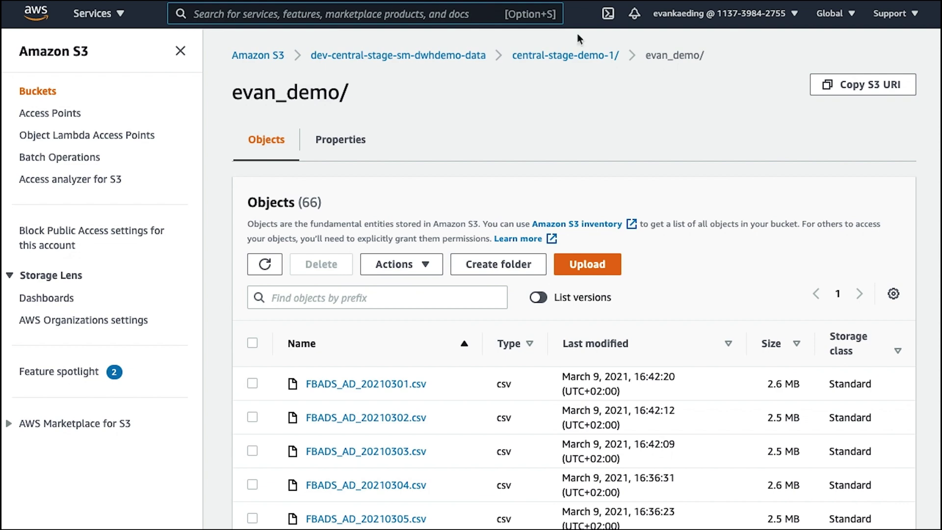
{"action": "scroll", "coordinate": [437, 372], "scroll_direction": "down", "scroll_amount": 2}
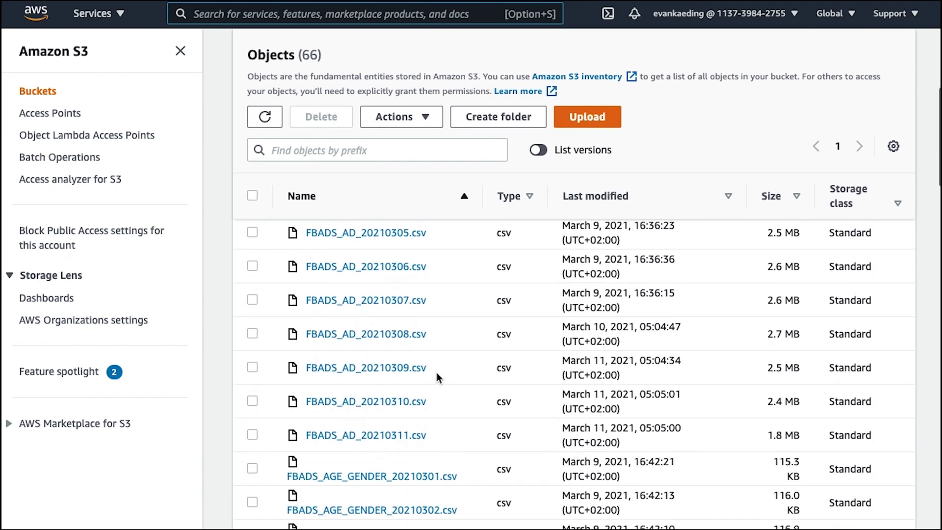